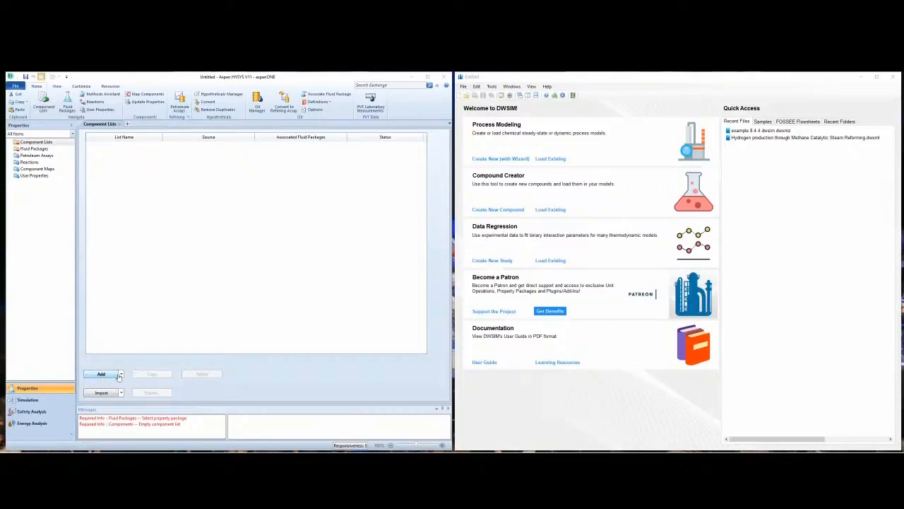
{"action": "left_click", "coordinate": [121, 374]}
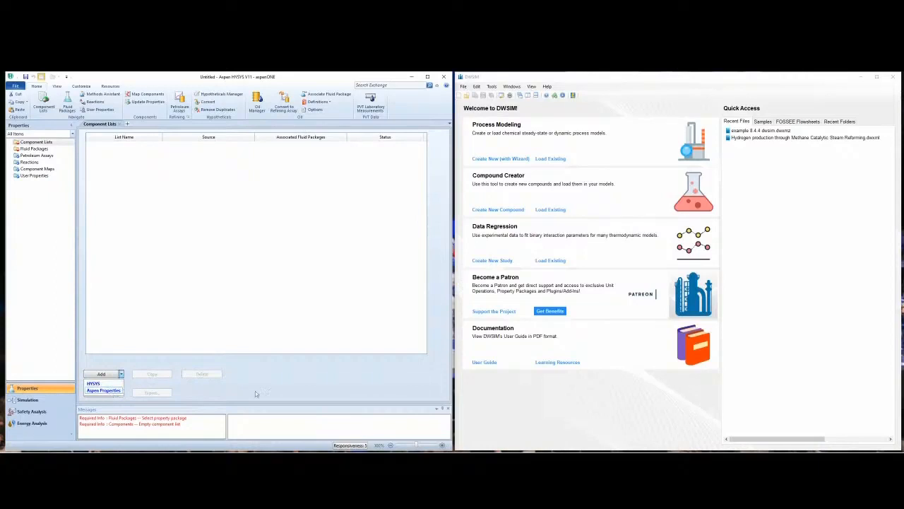
{"action": "left_click", "coordinate": [274, 378]}
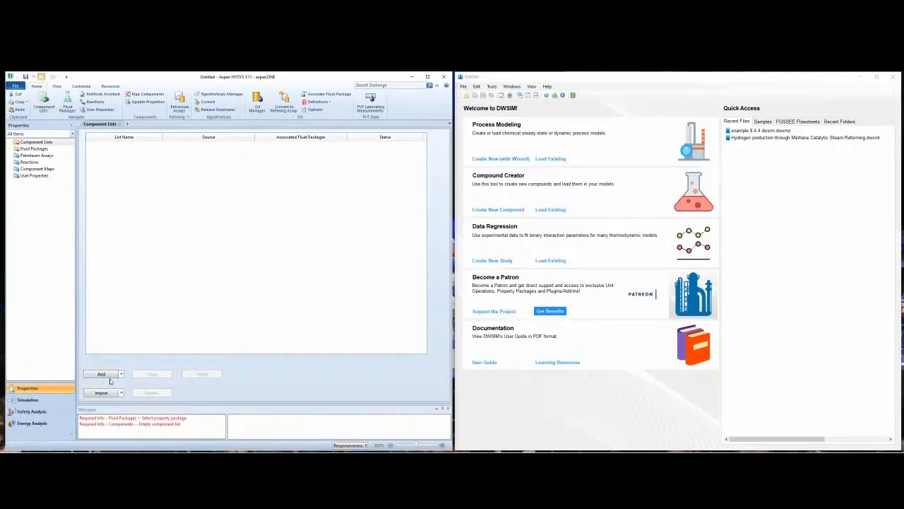
{"action": "left_click", "coordinate": [121, 374]}
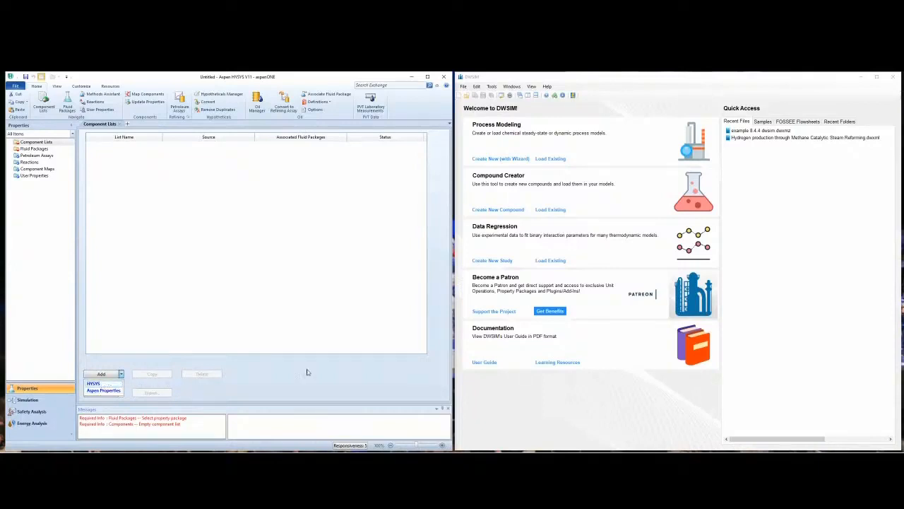
{"action": "left_click", "coordinate": [124, 367]}
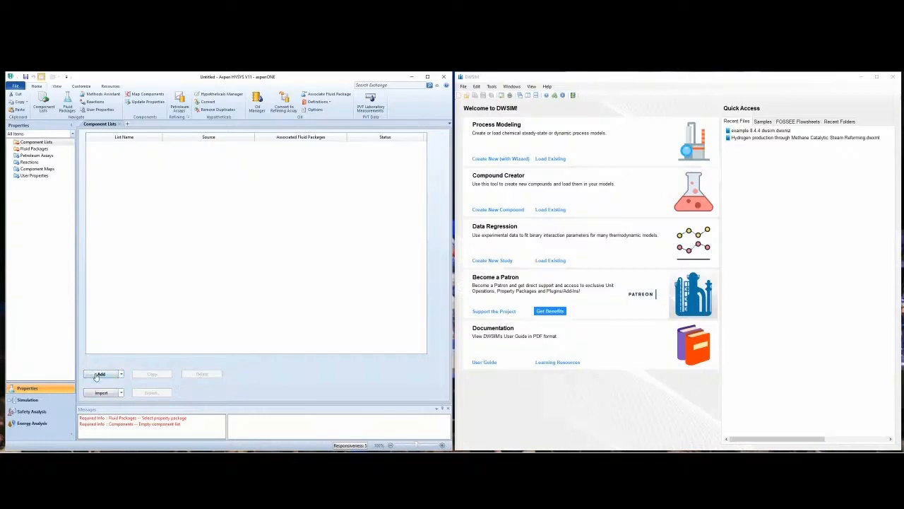
Step: Create a new component list from the HYSYS databank and add Benzene to it
{"action": "left_click", "coordinate": [94, 373]}
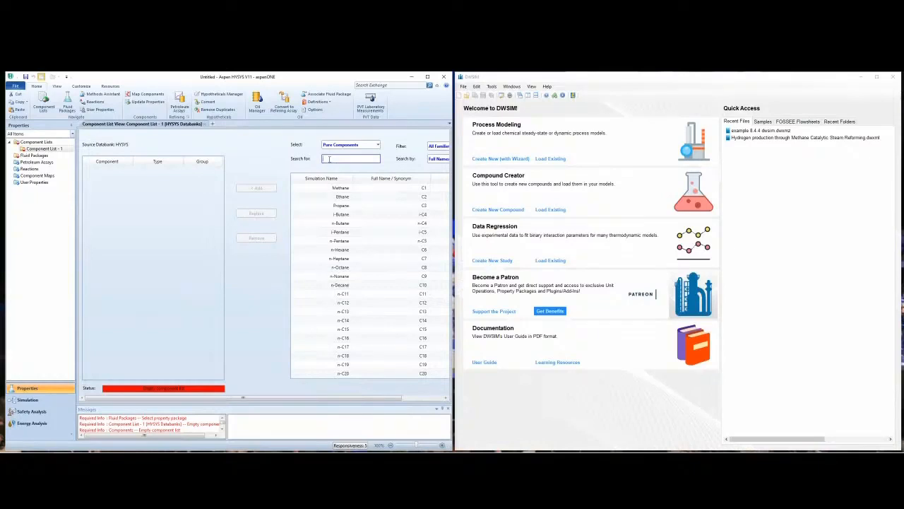
{"action": "type", "text": "benzene"}
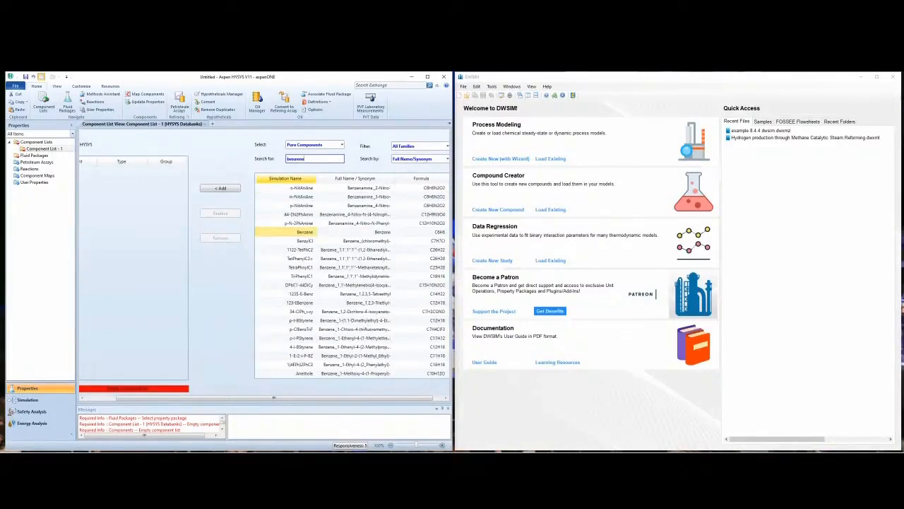
{"action": "left_click", "coordinate": [219, 190]}
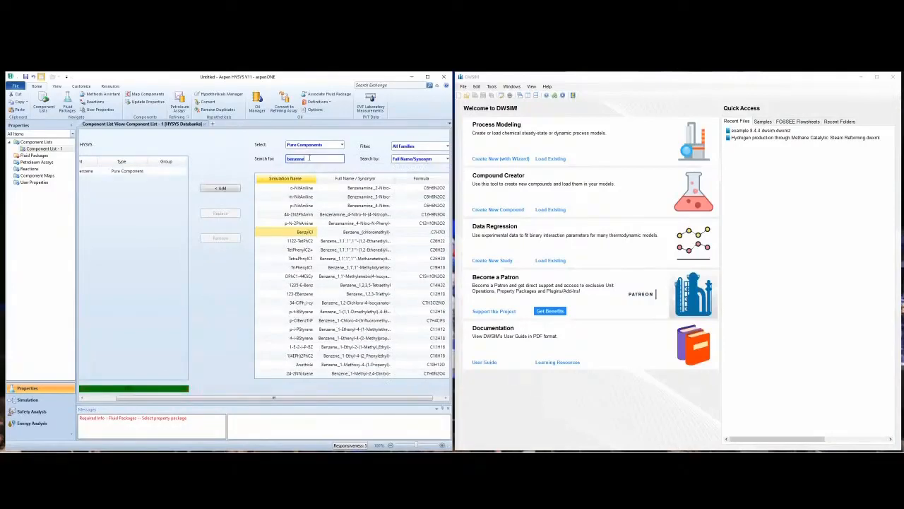
Step: Search the databank for toluene and add Toluene to the component list
{"action": "left_click_drag", "start_coordinate": [310, 158], "coordinate": [277, 163]}
{"action": "type", "text": "toluene"}
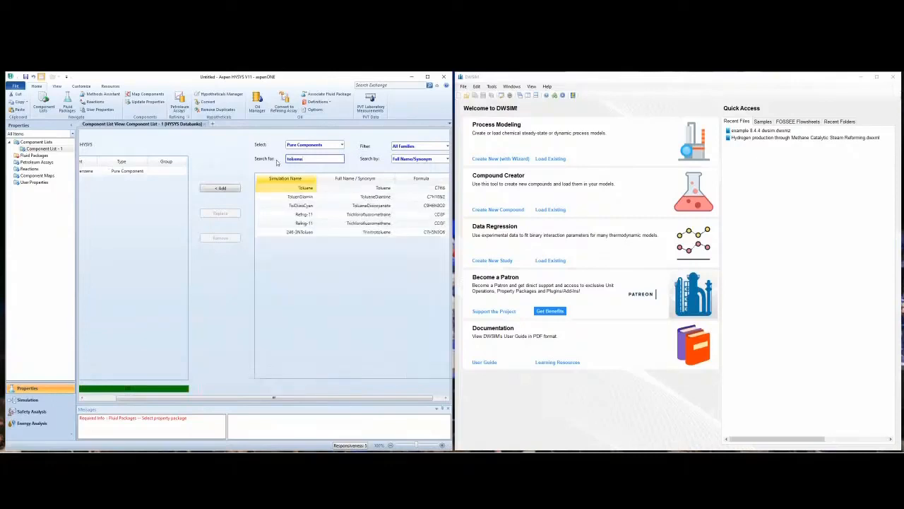
{"action": "left_click", "coordinate": [221, 188]}
{"action": "left_click_drag", "start_coordinate": [225, 397], "coordinate": [163, 396]}
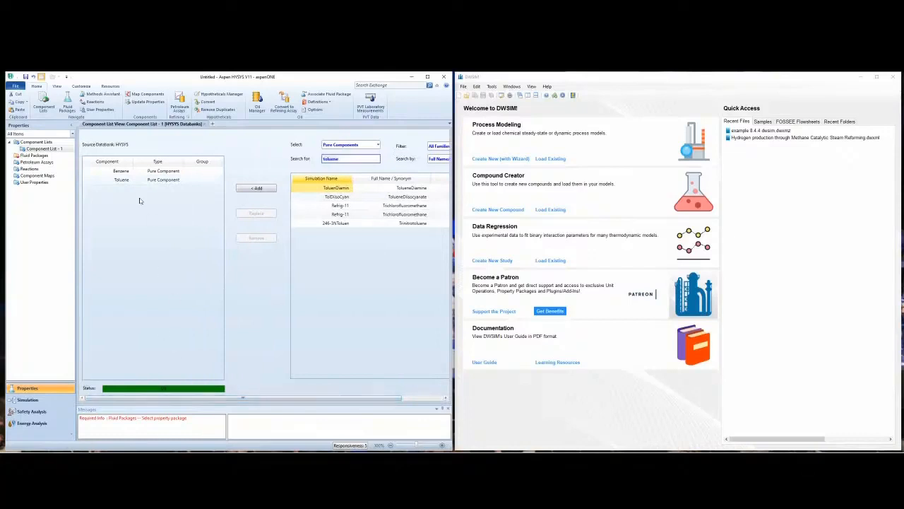
{"action": "left_click", "coordinate": [154, 266]}
Step: Switch to DWSIM, create a new process model with the wizard and proceed to its compound selection
{"action": "left_click", "coordinate": [503, 160]}
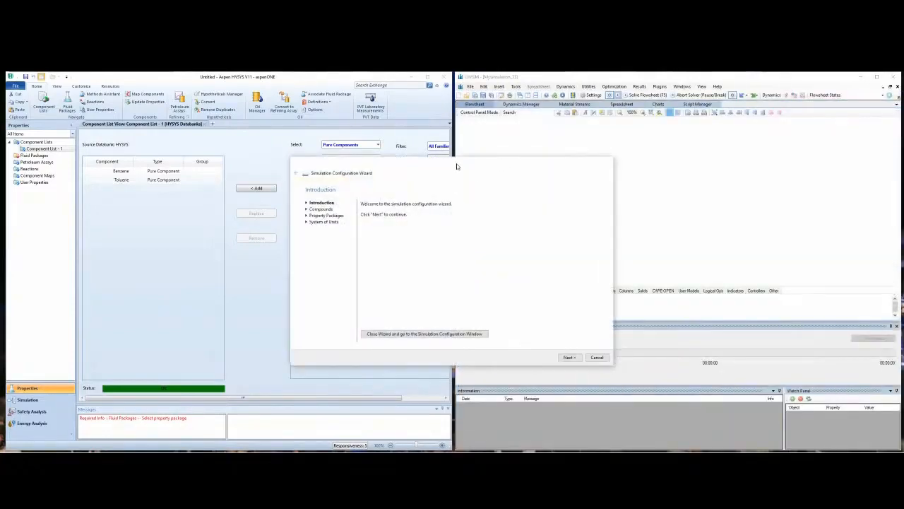
{"action": "left_click_drag", "start_coordinate": [463, 162], "coordinate": [676, 148]}
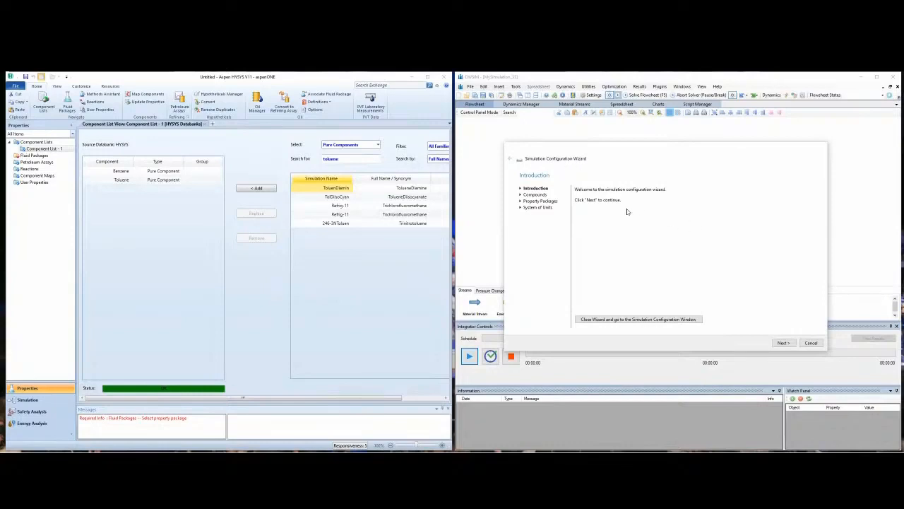
{"action": "left_click", "coordinate": [784, 342]}
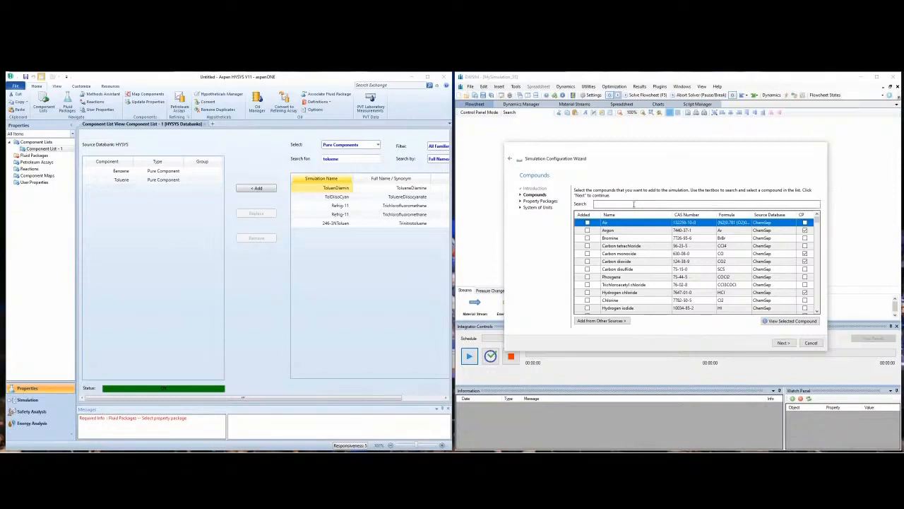
Step: Search the wizard's compound list for benzene and add Benzene to the simulation
{"action": "left_click", "coordinate": [634, 204]}
{"action": "type", "text": "benzene"}
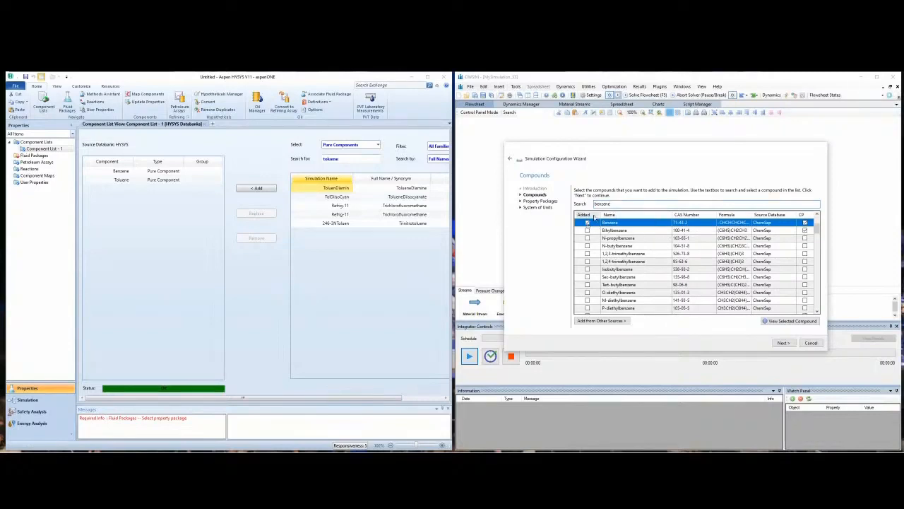
{"action": "left_click", "coordinate": [587, 223]}
Step: Search for toluene, add Toluene to the simulation and proceed to the property packages
{"action": "left_click_drag", "start_coordinate": [611, 204], "coordinate": [596, 205]}
{"action": "type", "text": "tol"}
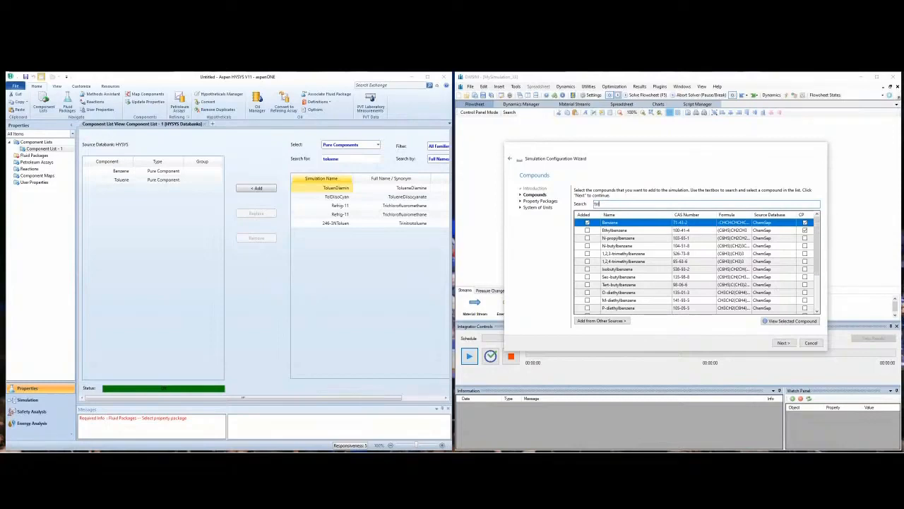
{"action": "type", "text": "uene"}
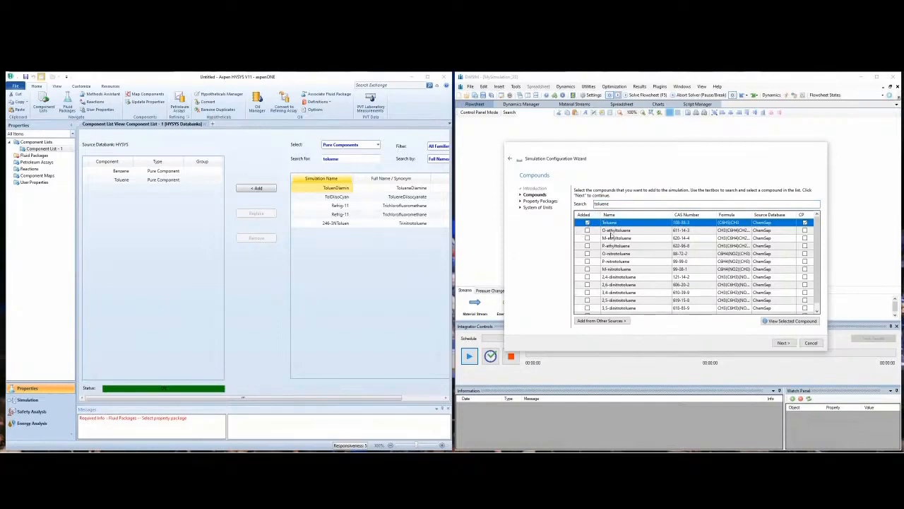
{"action": "left_click", "coordinate": [782, 344]}
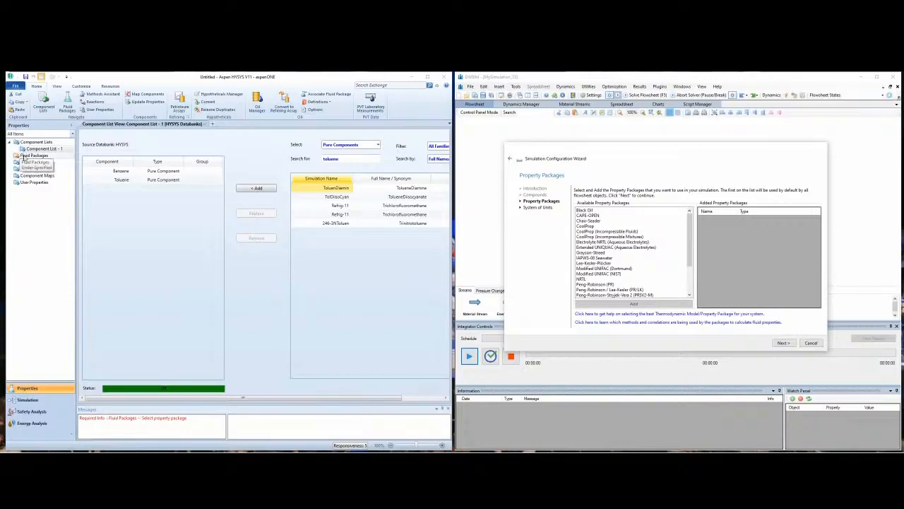
Step: Switch to Aspen HYSYS and add a fluid package that uses the Antoine property package
{"action": "left_click", "coordinate": [31, 157]}
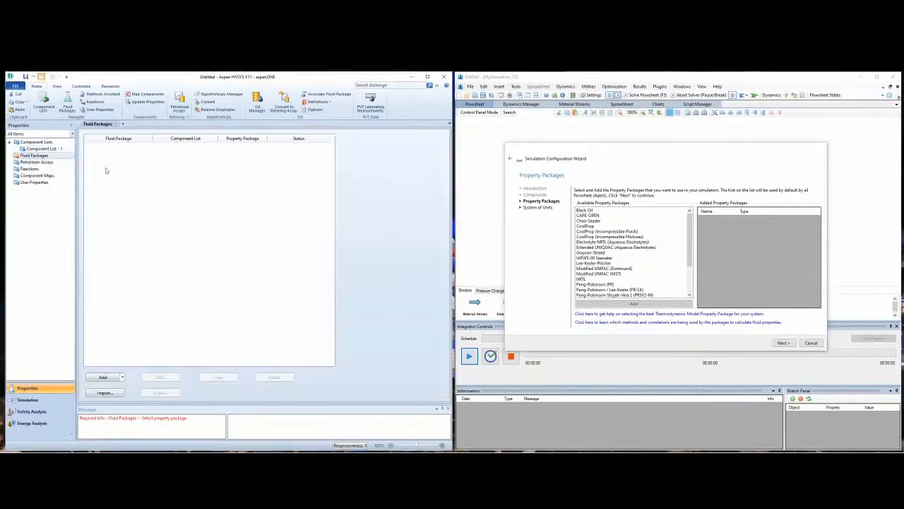
{"action": "left_click", "coordinate": [102, 378]}
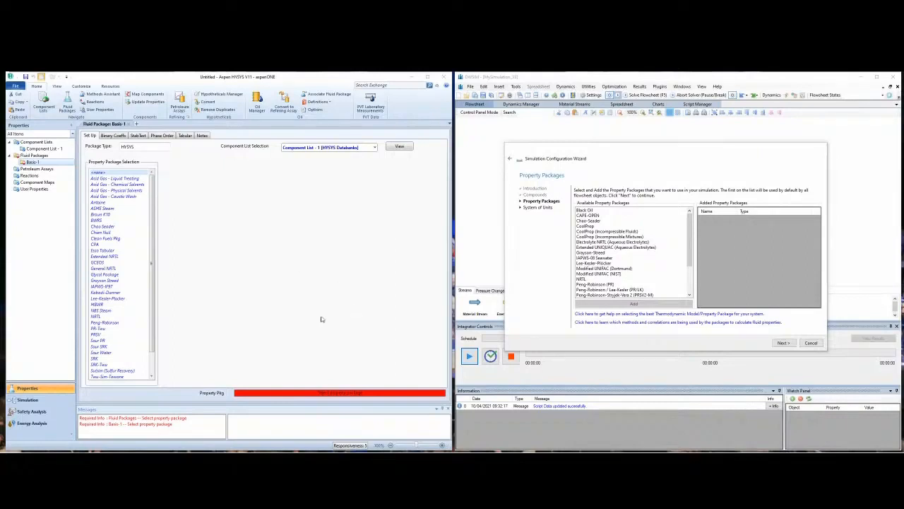
{"action": "left_click", "coordinate": [152, 245]}
{"action": "scroll", "coordinate": [152, 244], "scroll_direction": "down", "scroll_amount": 1}
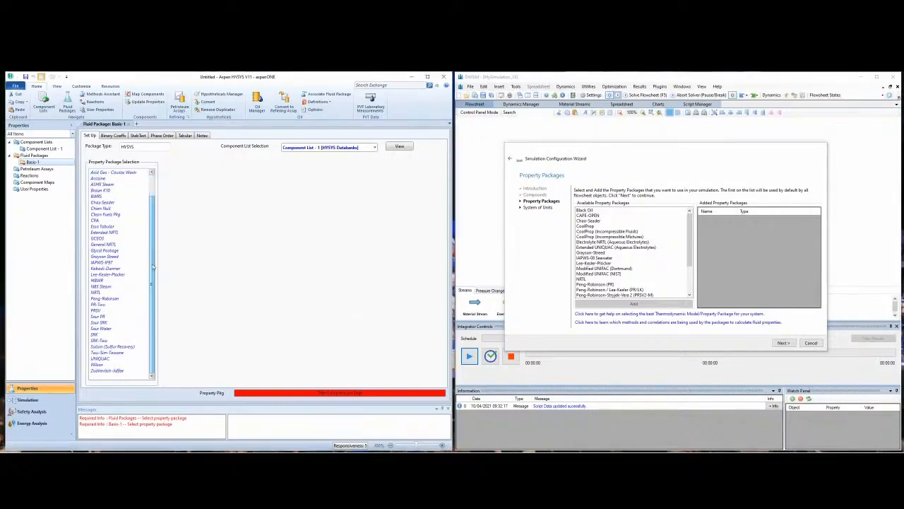
{"action": "scroll", "coordinate": [153, 225], "scroll_direction": "up", "scroll_amount": 1}
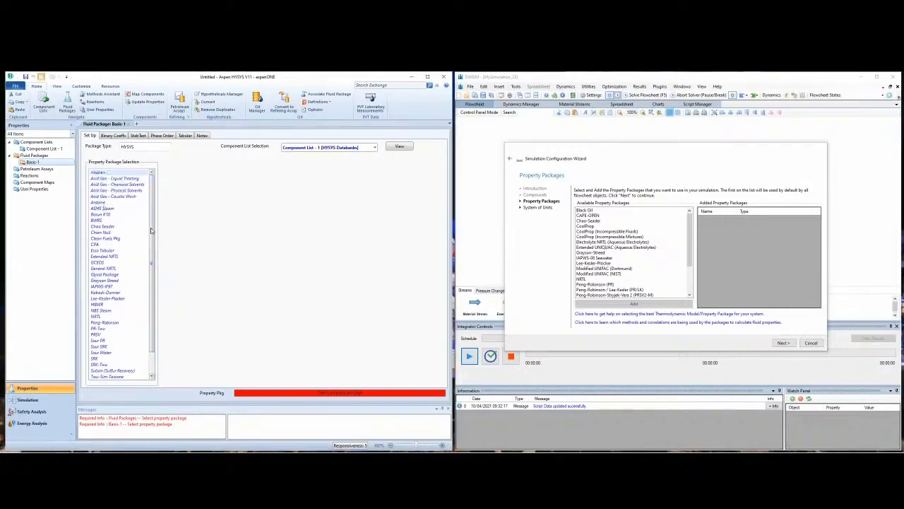
{"action": "scroll", "coordinate": [150, 230], "scroll_direction": "down", "scroll_amount": 1}
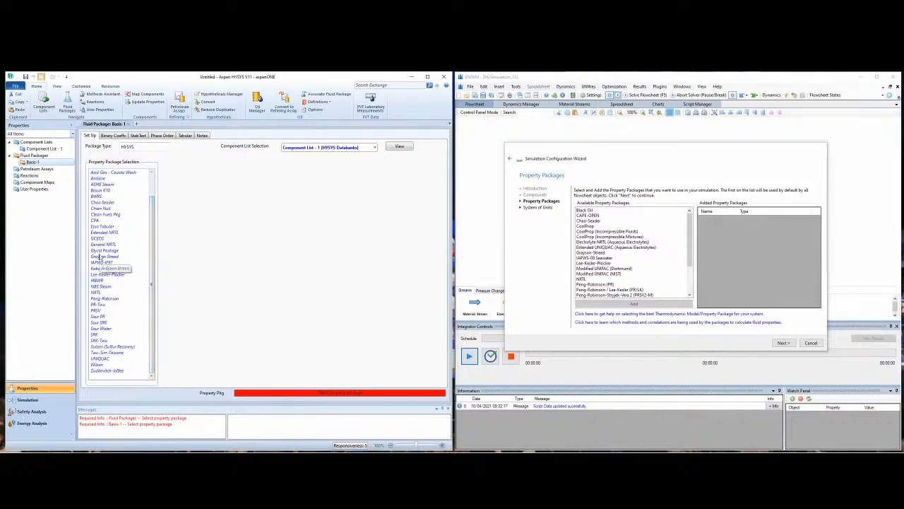
{"action": "scroll", "coordinate": [112, 208], "scroll_direction": "up", "scroll_amount": 1}
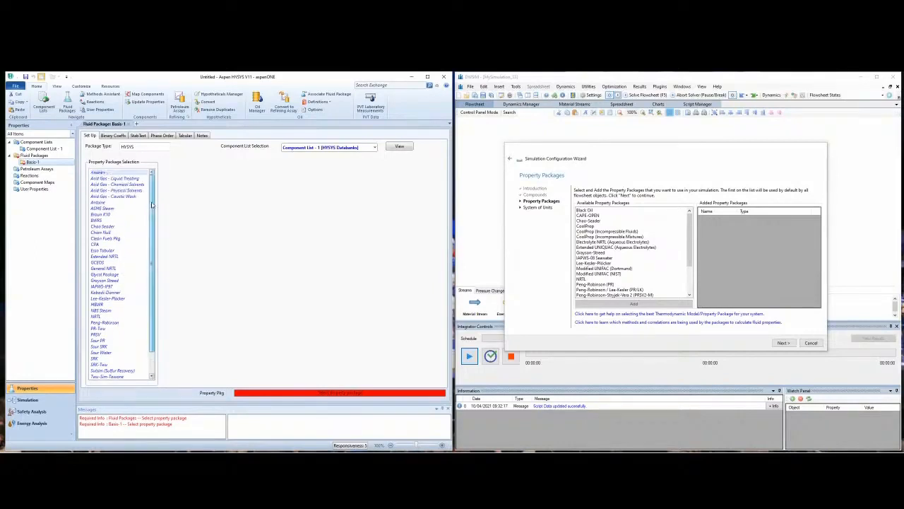
{"action": "left_click", "coordinate": [104, 202]}
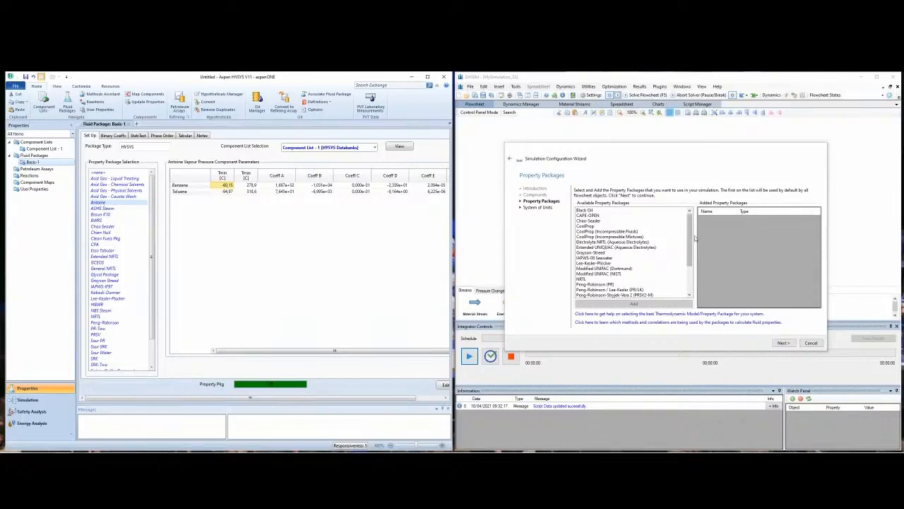
Step: Switch to DWSIM and add Raoult's Law as the simulation's property package
{"action": "left_click_drag", "start_coordinate": [690, 239], "coordinate": [688, 266]}
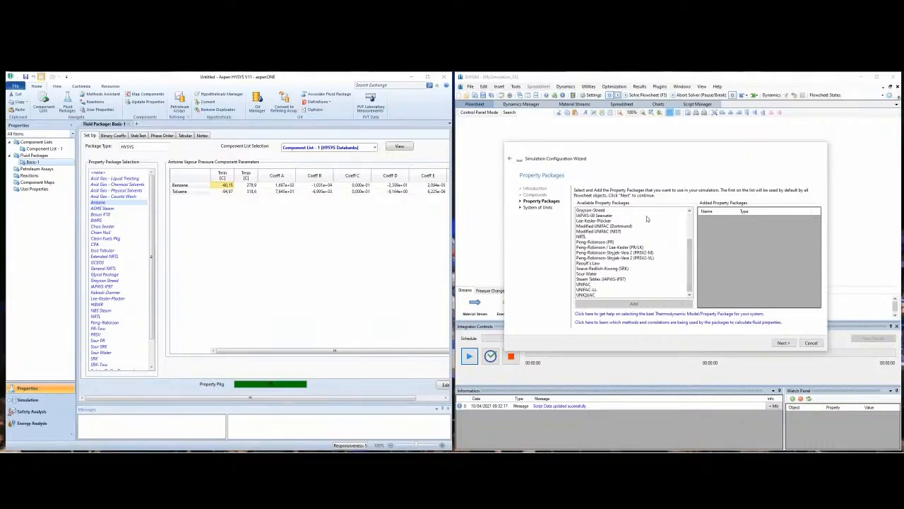
{"action": "left_click", "coordinate": [592, 263]}
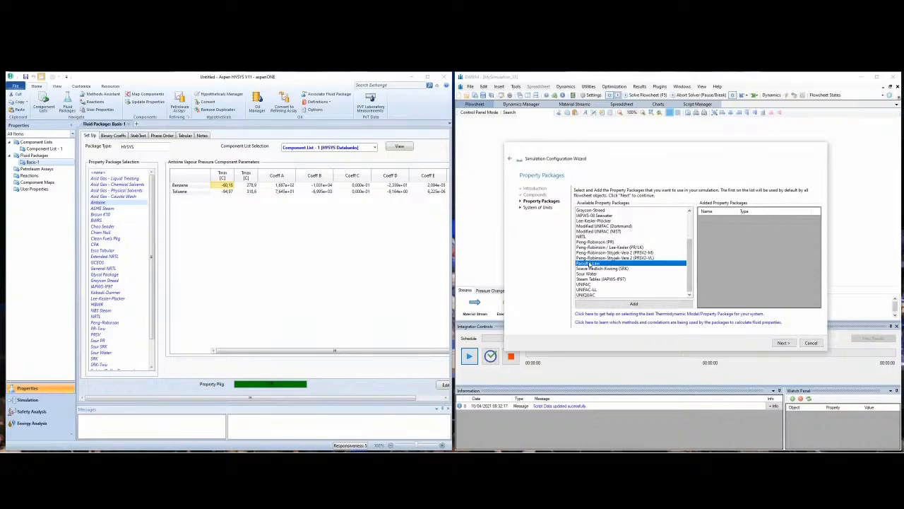
{"action": "left_click", "coordinate": [635, 305]}
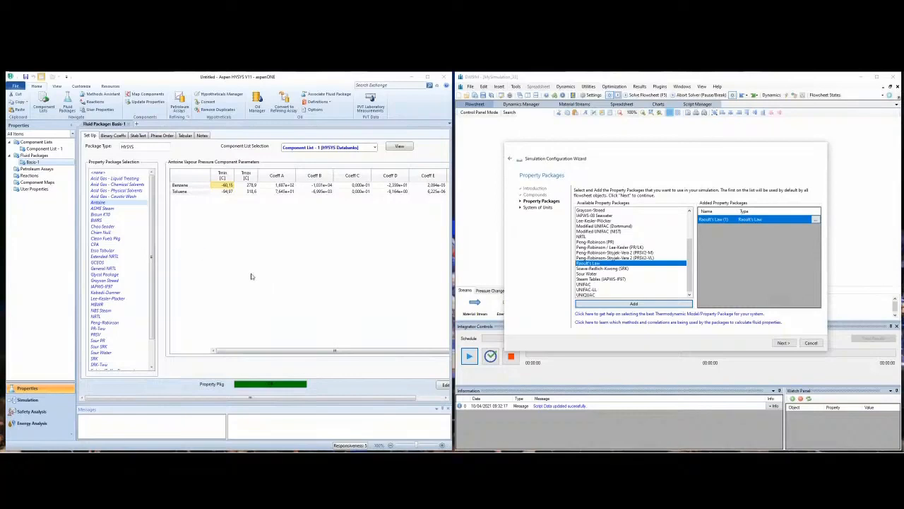
Step: Consult the HYSYS Methods Assistant for Oil and Gas Processing and open its Peng-Robinson description
{"action": "left_click", "coordinate": [98, 93]}
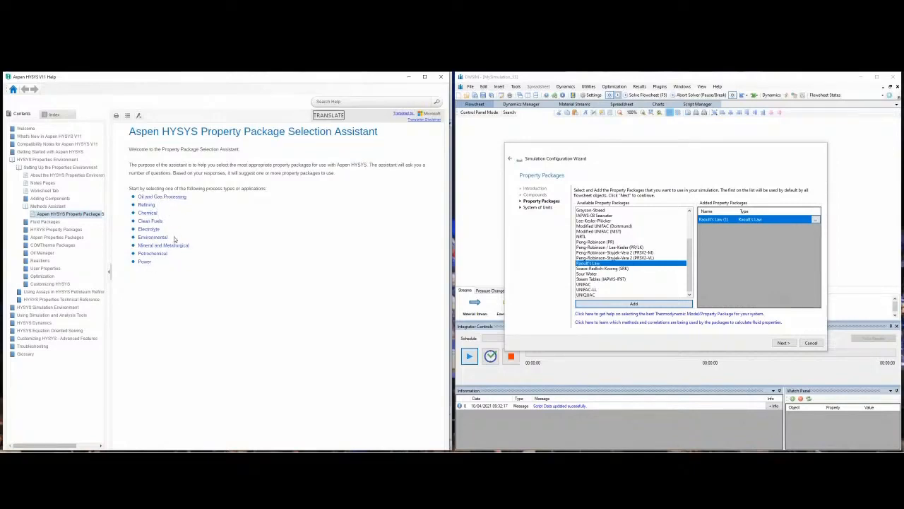
{"action": "left_click", "coordinate": [163, 198]}
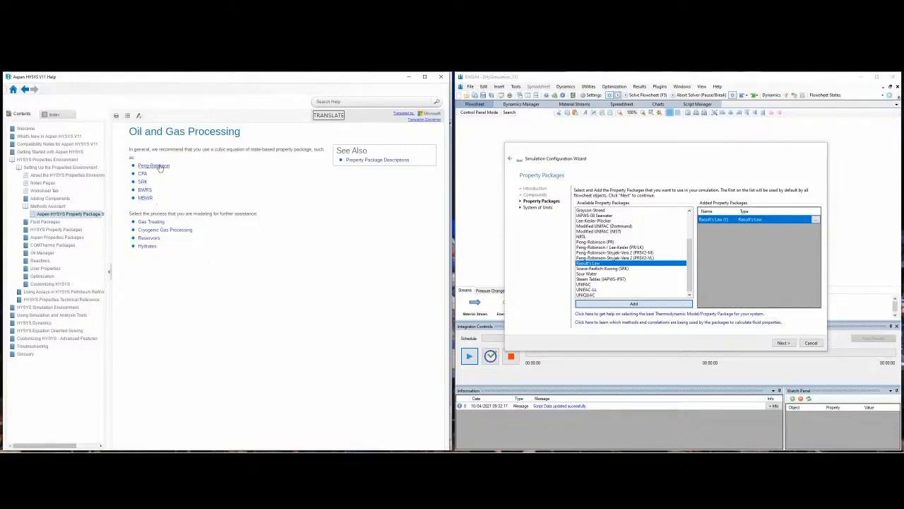
{"action": "left_click", "coordinate": [154, 166]}
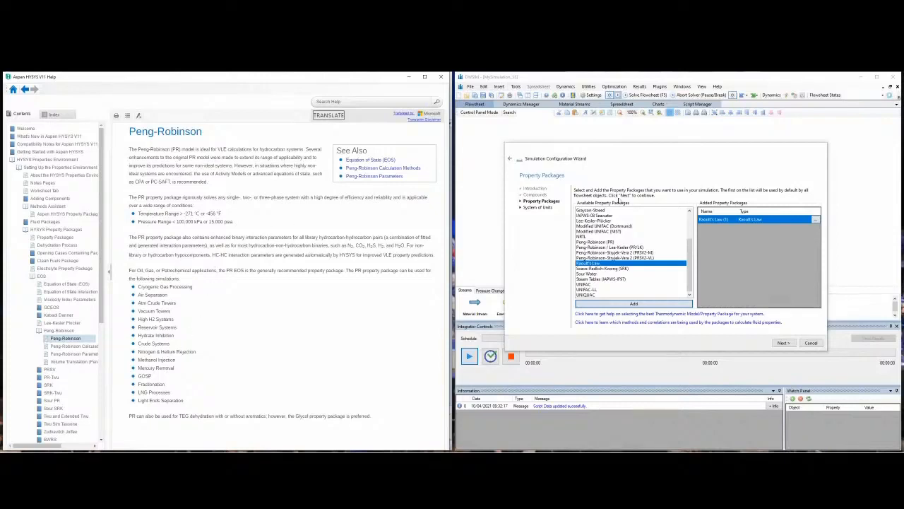
Step: Open DWSIM's online Property Package Selection guide beside the HYSYS help and examine its recommended models by system type
{"action": "left_click", "coordinate": [695, 316]}
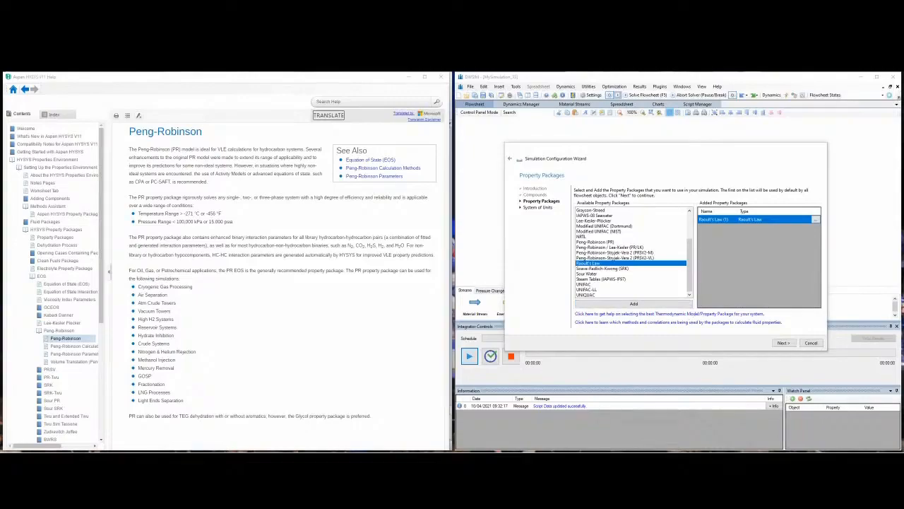
{"action": "left_click_drag", "start_coordinate": [427, 147], "coordinate": [698, 130]}
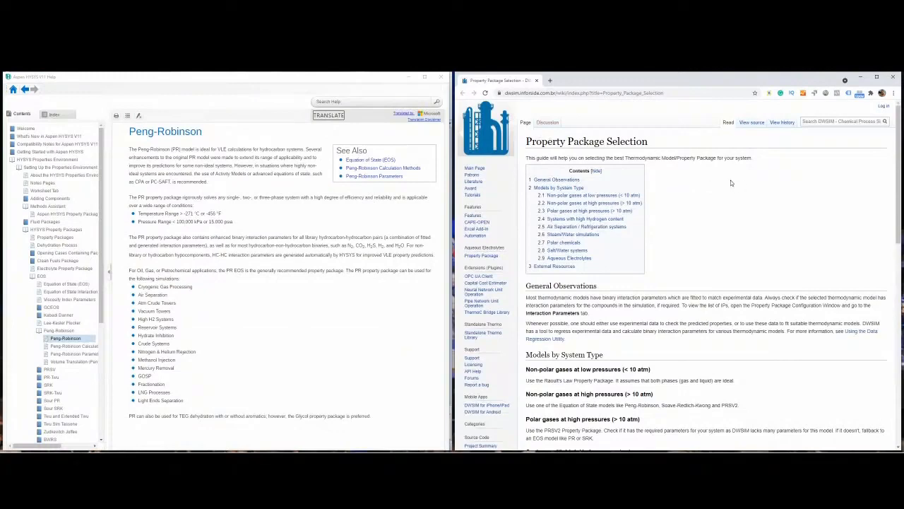
{"action": "scroll", "coordinate": [732, 183], "scroll_direction": "down", "scroll_amount": 4}
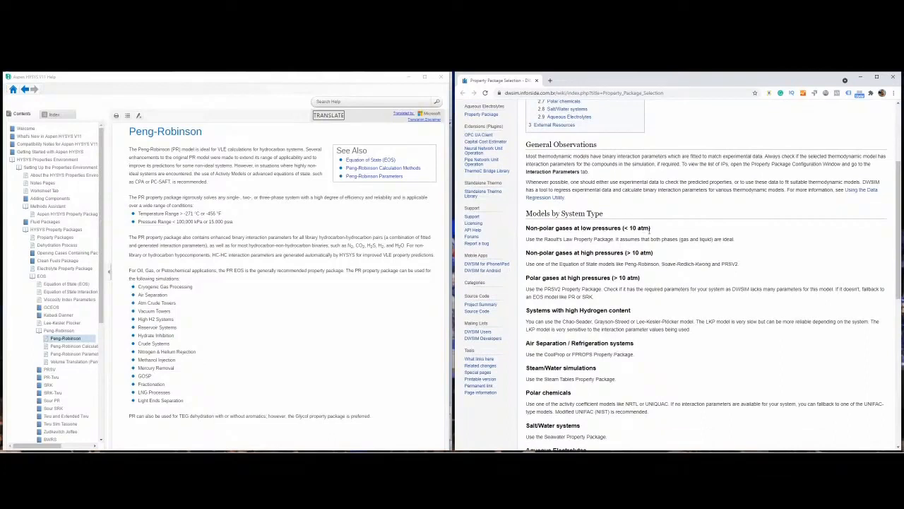
{"action": "left_click_drag", "start_coordinate": [545, 239], "coordinate": [612, 238]}
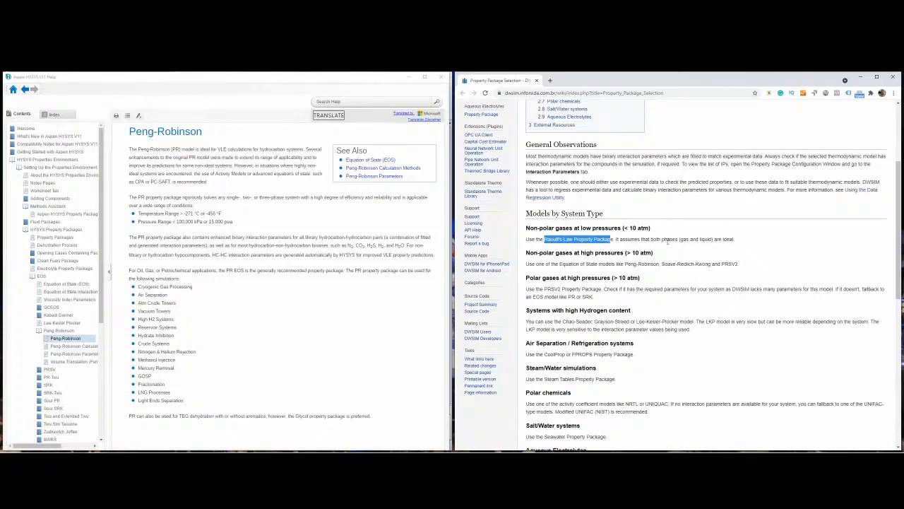
{"action": "scroll", "coordinate": [668, 242], "scroll_direction": "down", "scroll_amount": 1}
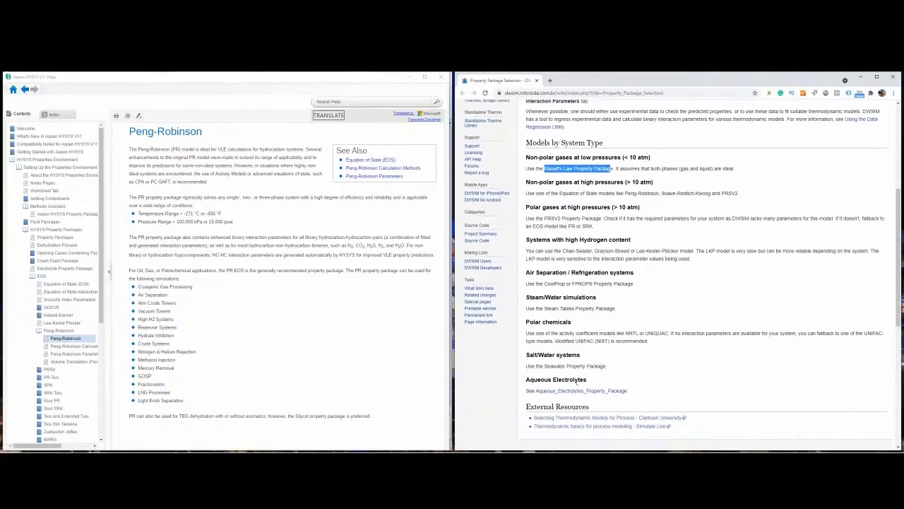
{"action": "scroll", "coordinate": [670, 228], "scroll_direction": "up", "scroll_amount": 1}
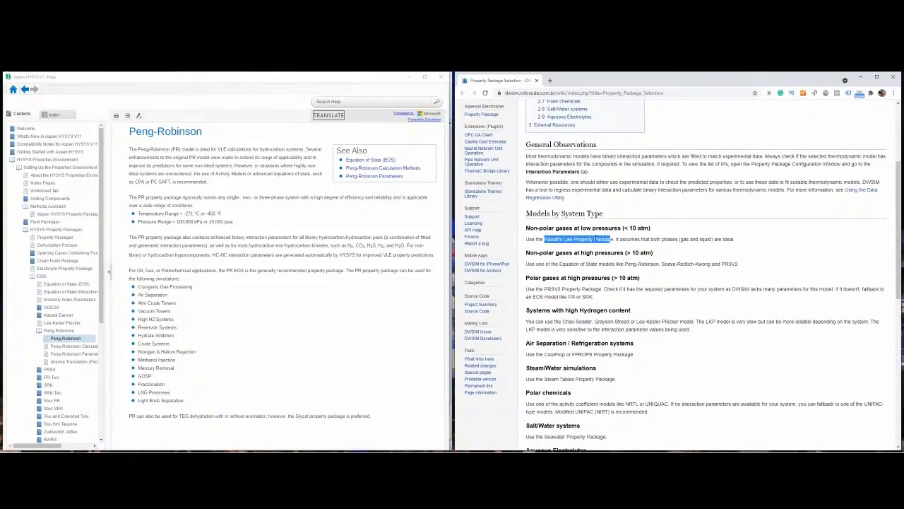
Step: Check the guide's recommended model and pressure limit for non-polar gases at low pressures, and return to the DWSIM configuration wizard
{"action": "left_click_drag", "start_coordinate": [544, 239], "coordinate": [651, 228]}
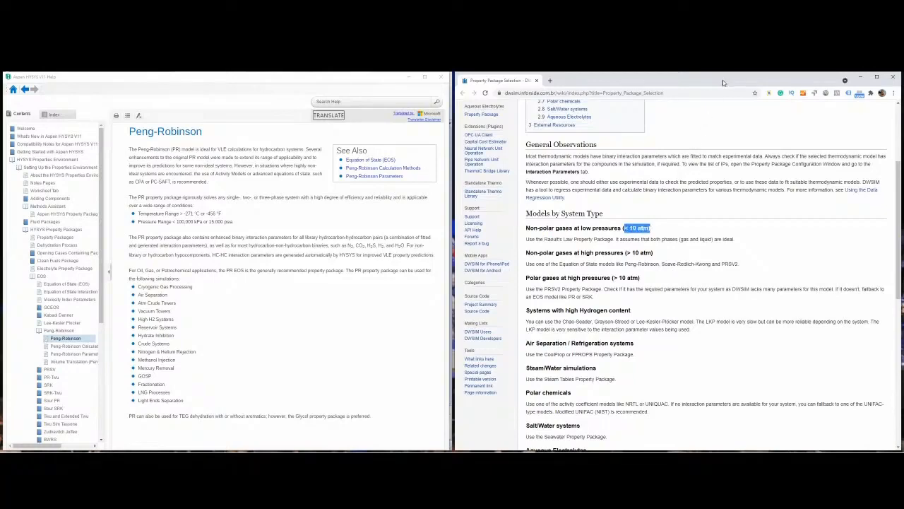
{"action": "left_click_drag", "start_coordinate": [723, 83], "coordinate": [0, 84]}
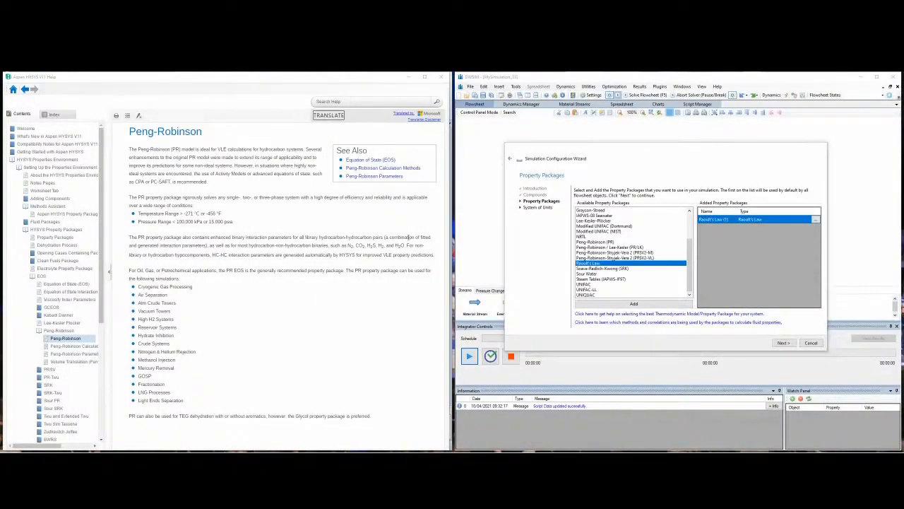
Step: Open DWSIM's online Property Methods and Correlation Profiles page and examine the vapor and liquid phase methods listed for each property package
{"action": "left_click_drag", "start_coordinate": [0, 106], "coordinate": [678, 87]}
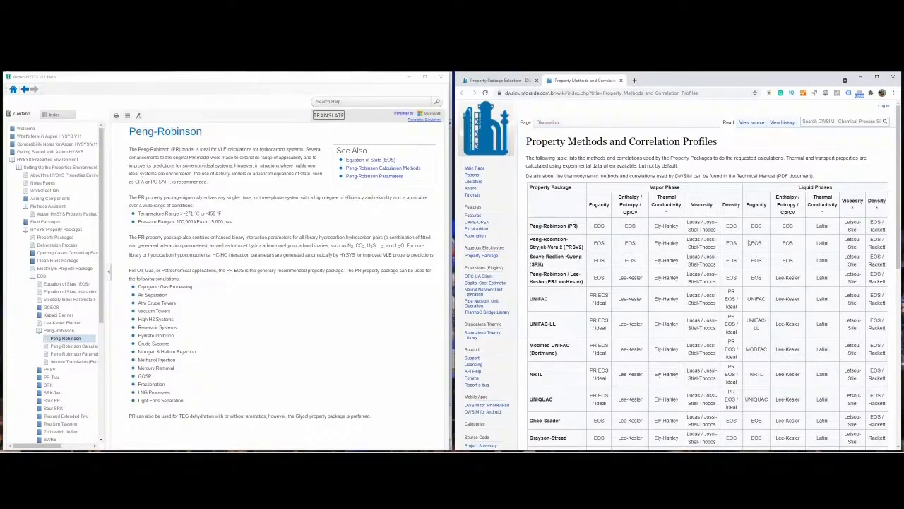
{"action": "scroll", "coordinate": [794, 228], "scroll_direction": "down", "scroll_amount": 2}
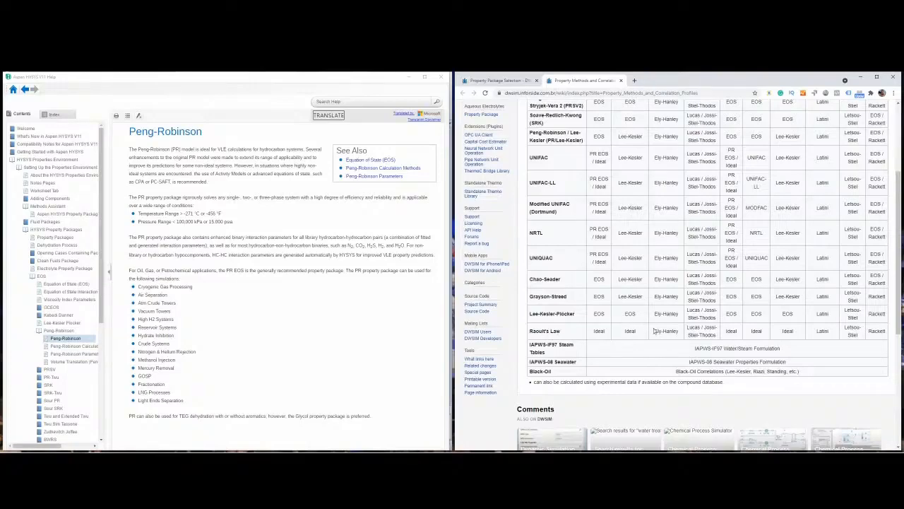
{"action": "scroll", "coordinate": [672, 306], "scroll_direction": "up", "scroll_amount": 2}
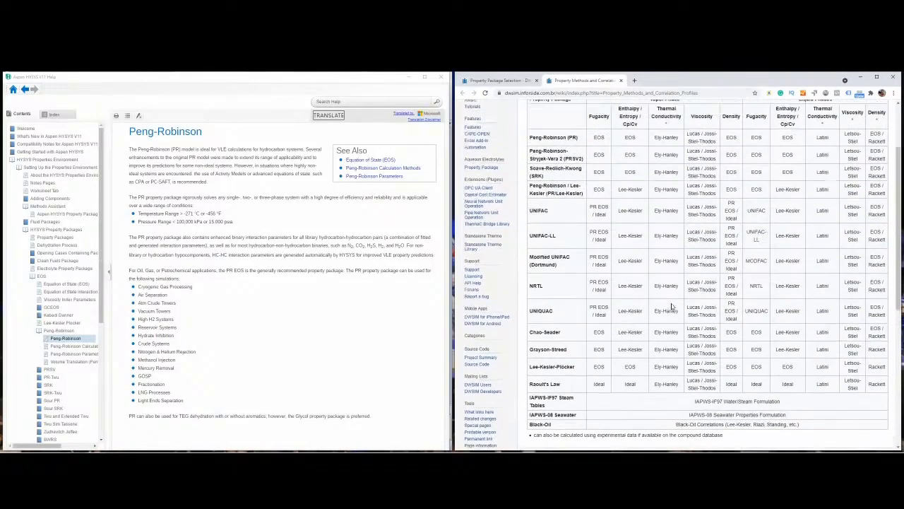
{"action": "scroll", "coordinate": [673, 306], "scroll_direction": "up", "scroll_amount": 2}
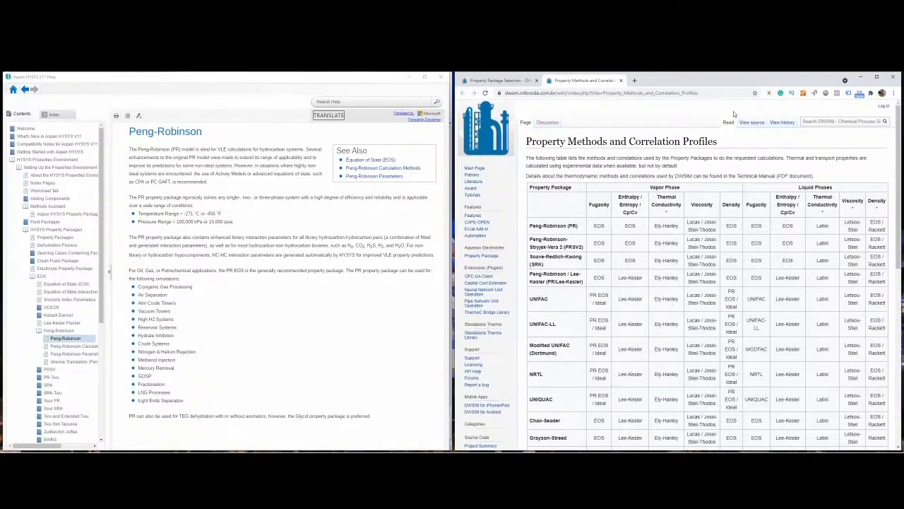
Step: Switch back to DWSIM and proceed from the Property Packages page of the configuration wizard, keeping Raoult's Law as the added package
{"action": "left_click_drag", "start_coordinate": [740, 79], "coordinate": [0, 191]}
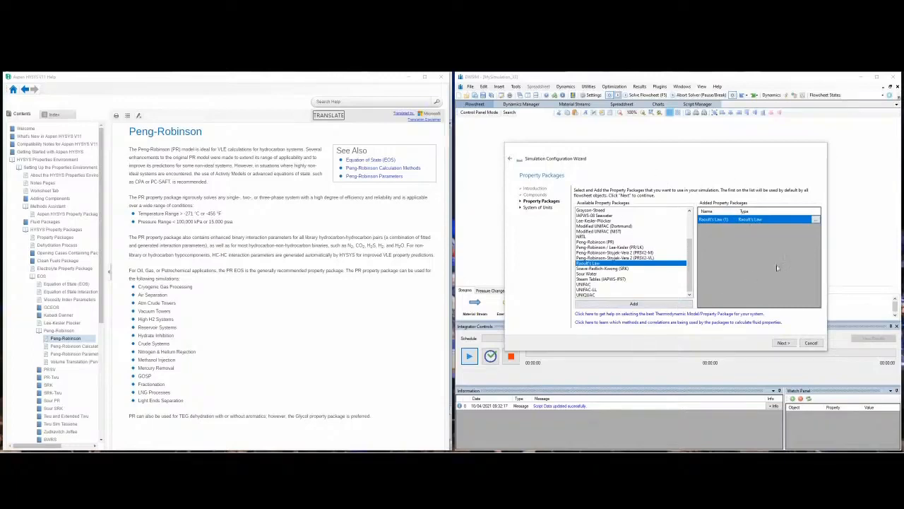
{"action": "left_click", "coordinate": [783, 343]}
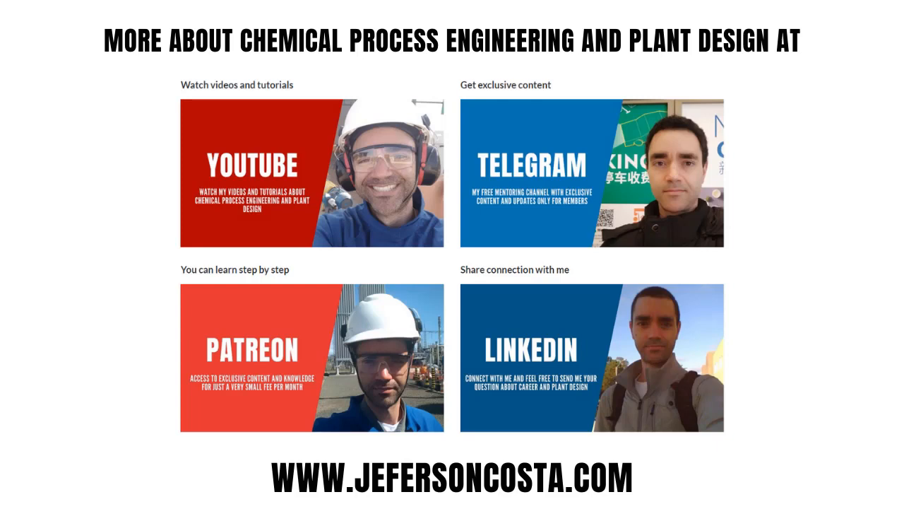